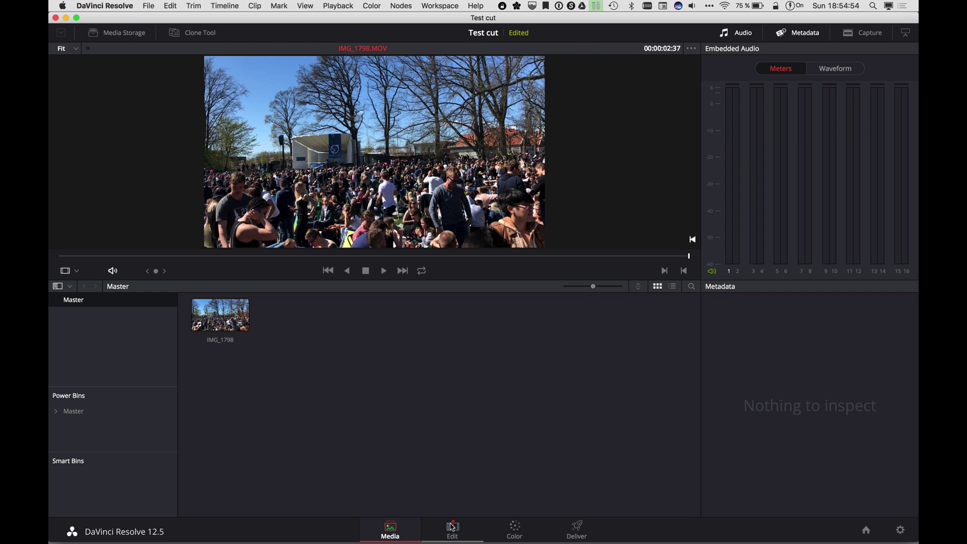
# Go to the Edit page and drop IMG_1798 onto a new Timeline 1.
pyautogui.click(452, 527)
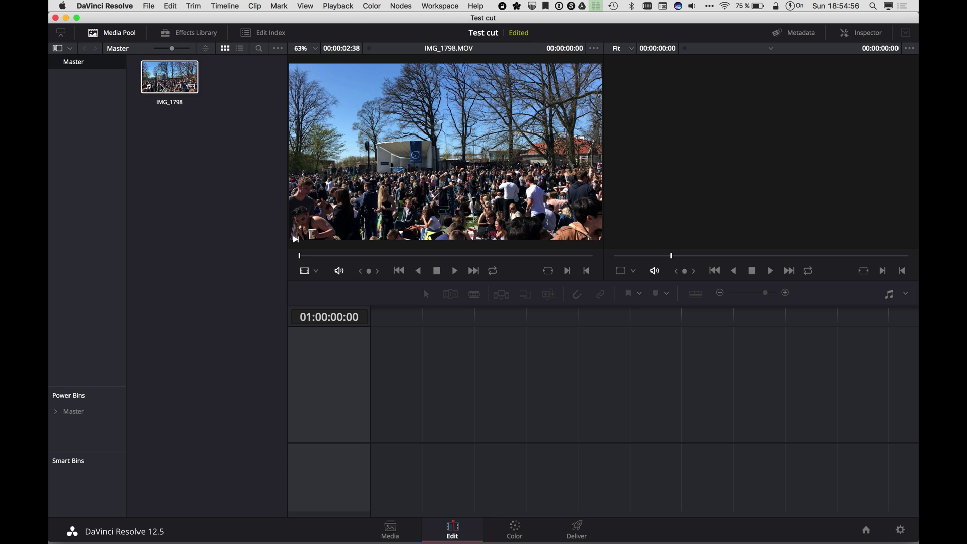
pyautogui.moveTo(159, 86)
pyautogui.mouseDown()
pyautogui.moveTo(404, 423)
pyautogui.moveTo(371, 419)
pyautogui.mouseUp()
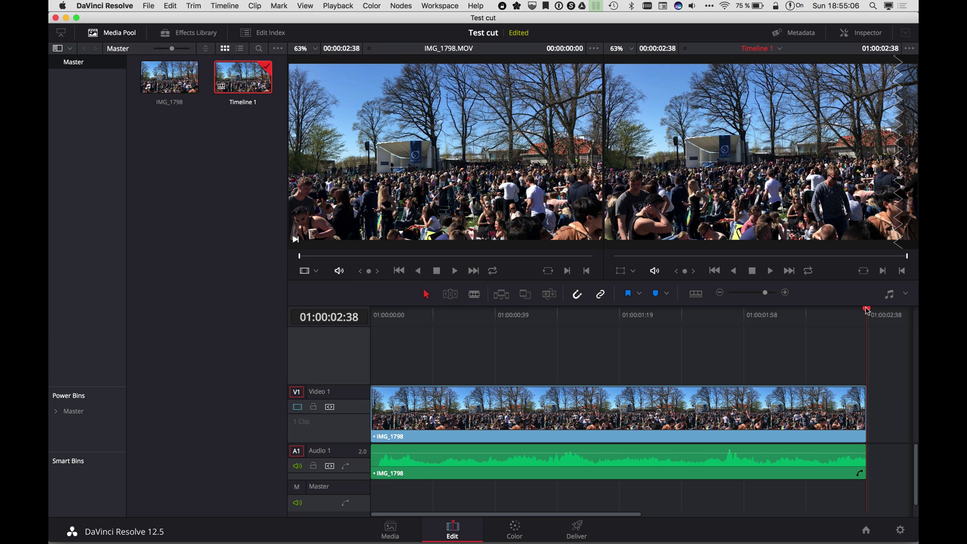
# Scrub the playhead to 01:00:00:47 inside the IMG_1798 clip.
pyautogui.moveTo(867, 310); pyautogui.dragTo(474, 350)
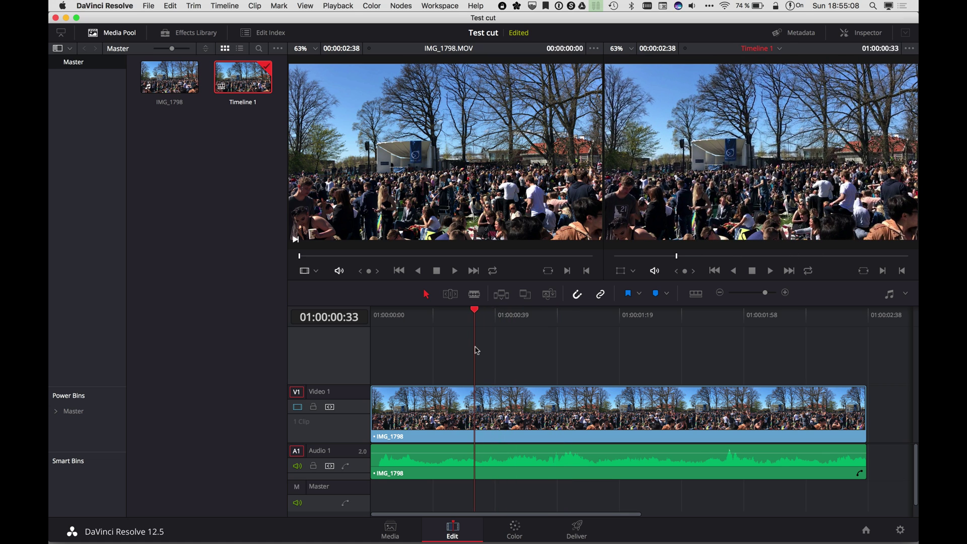
pyautogui.moveTo(475, 350); pyautogui.dragTo(528, 341)
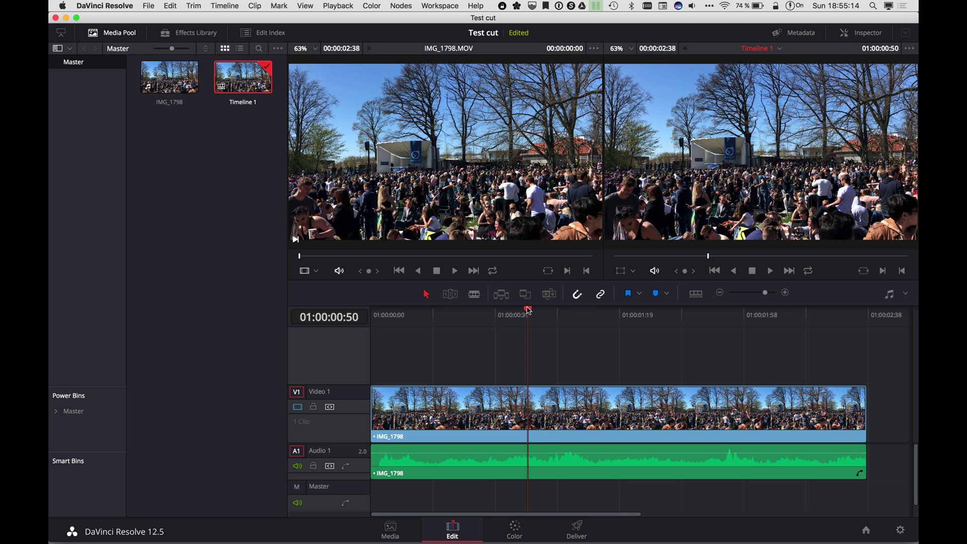
pyautogui.moveTo(527, 310)
pyautogui.mouseDown()
pyautogui.moveTo(546, 310)
pyautogui.moveTo(518, 312)
pyautogui.mouseUp()
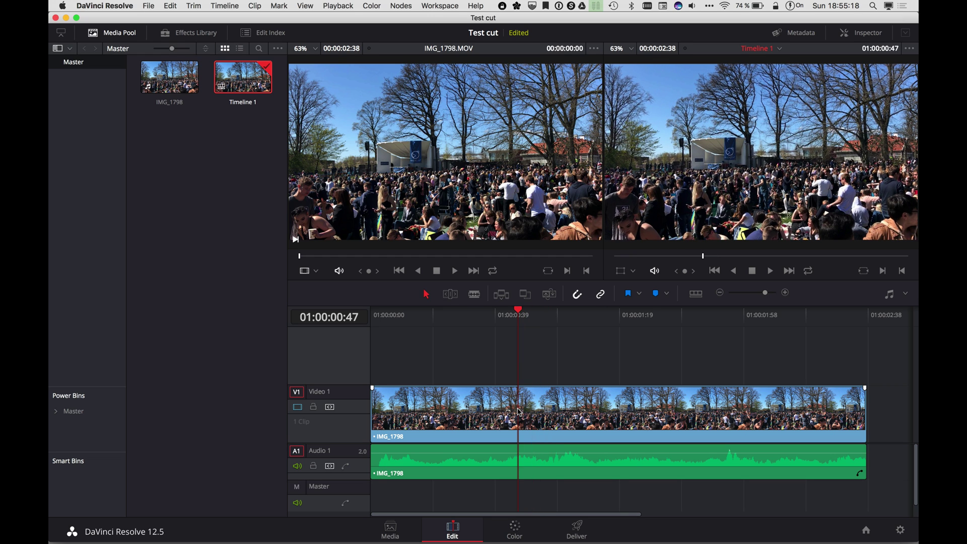
# Razor IMG_1798 at 01:00:00:47 and 01:00:01:20 into three pieces.
pyautogui.click(229, 6)
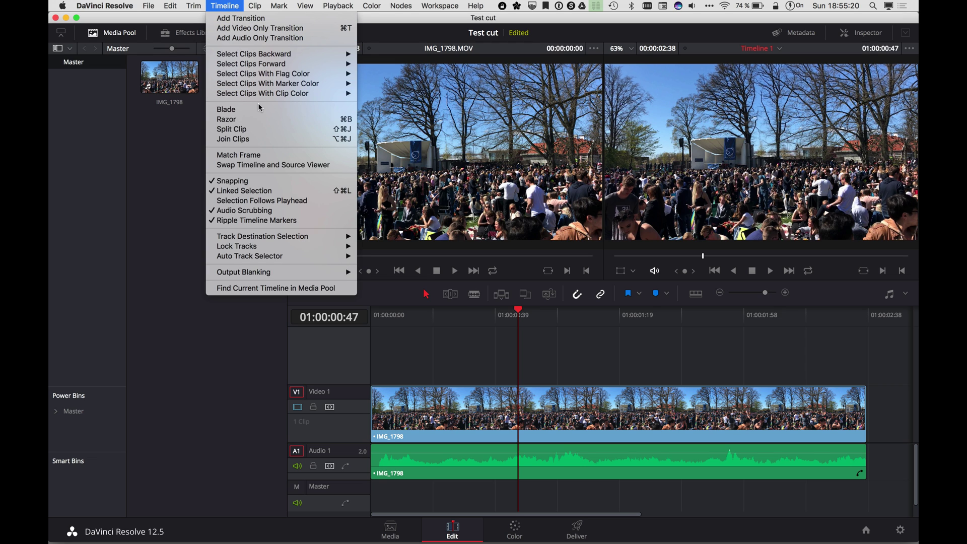
pyautogui.click(261, 122)
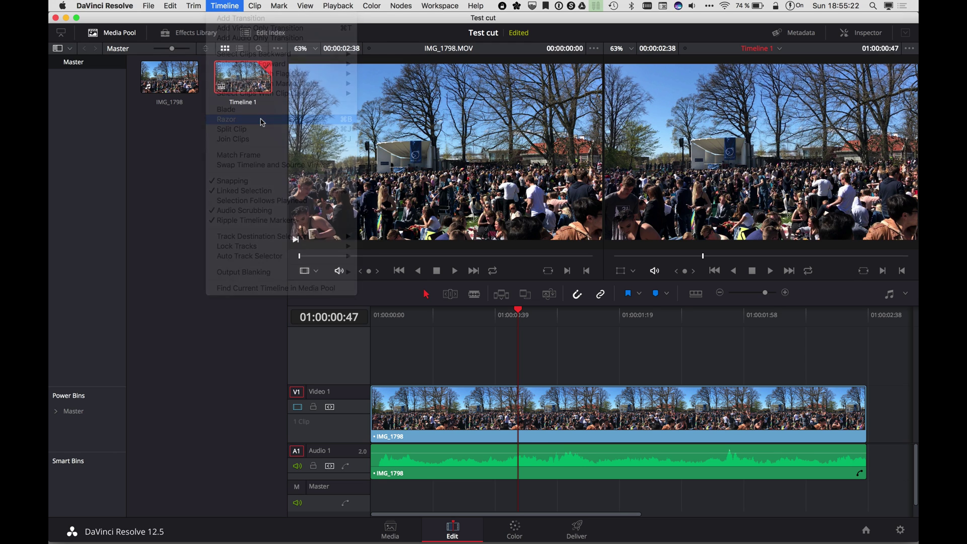
pyautogui.moveTo(518, 312); pyautogui.dragTo(622, 315)
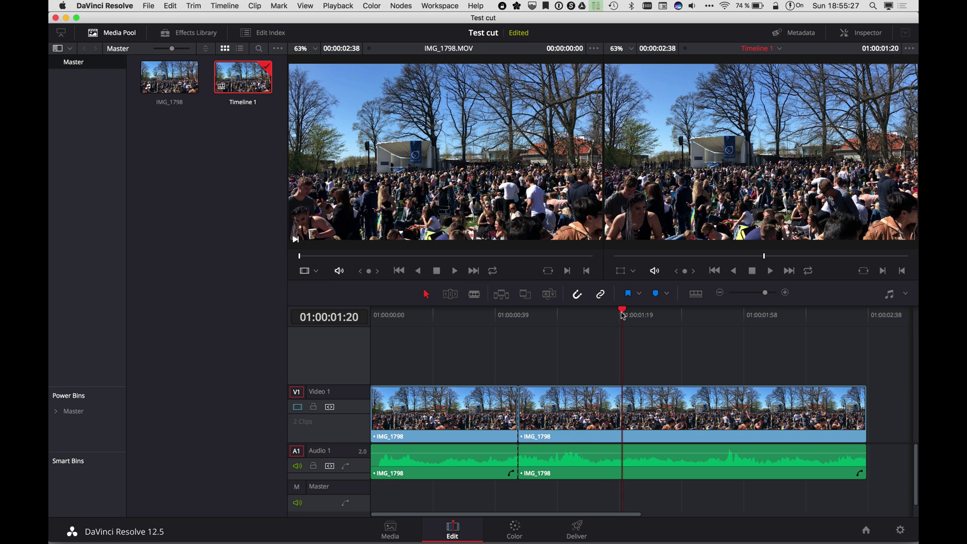
pyautogui.click(224, 5)
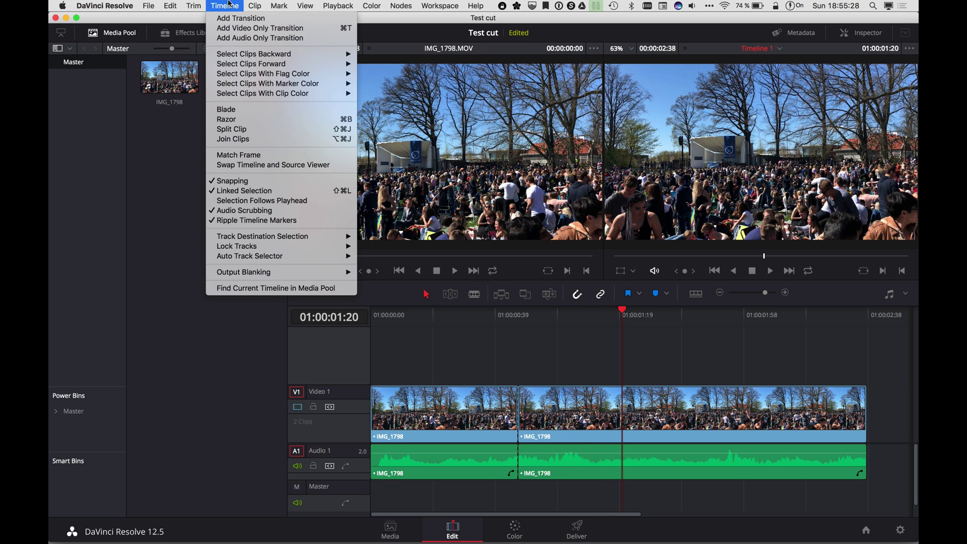
pyautogui.click(262, 120)
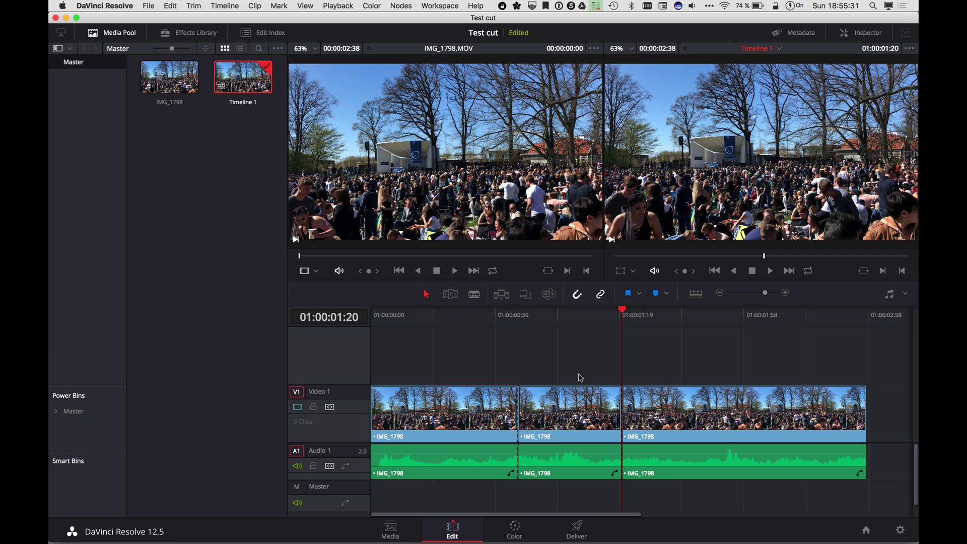
# Delete the middle IMG_1798 piece and butt the last piece against the first.
pyautogui.click(593, 466)
pyautogui.press('Delete')
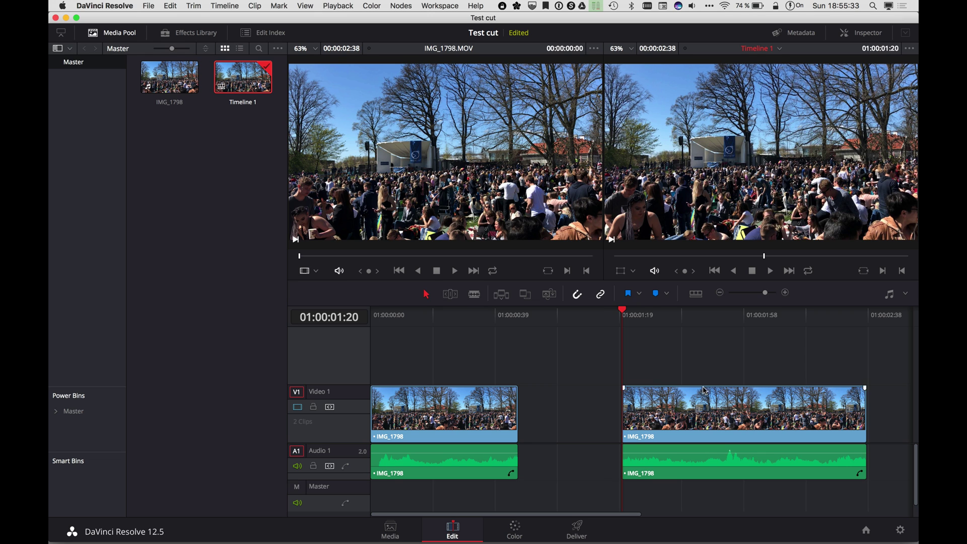
pyautogui.click(764, 423)
pyautogui.moveTo(780, 467); pyautogui.dragTo(675, 469)
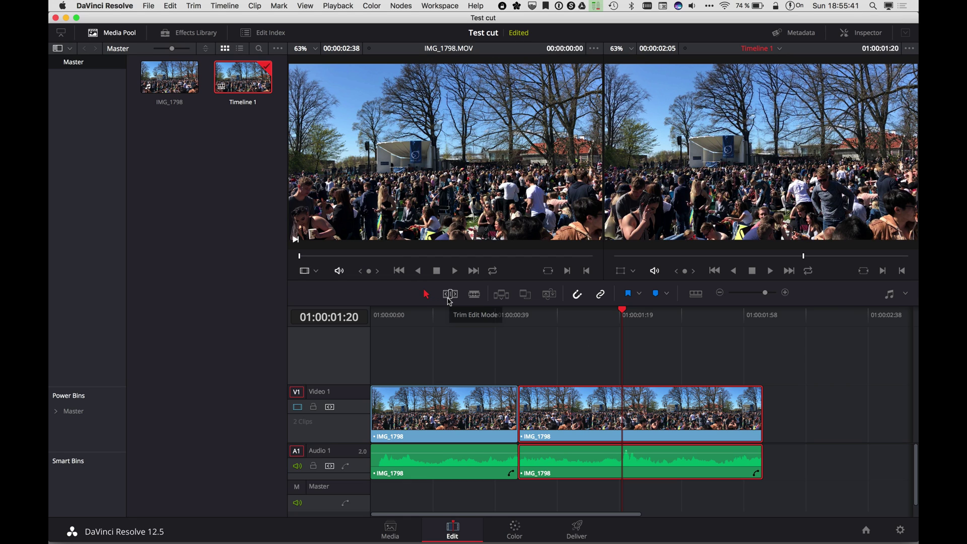
# In Blade Edit Mode, cut the second piece near 01:00:01:09 and further right.
pyautogui.click(474, 293)
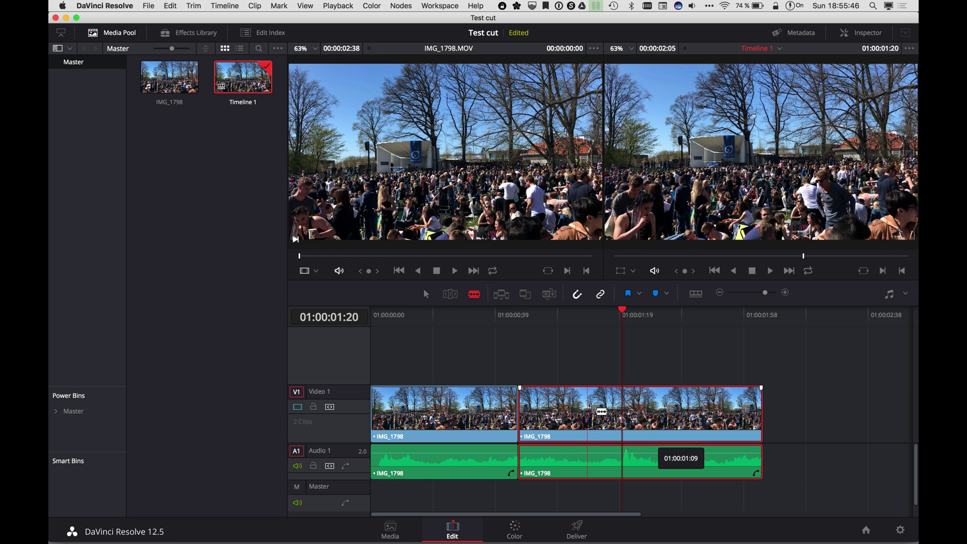
pyautogui.click(578, 412)
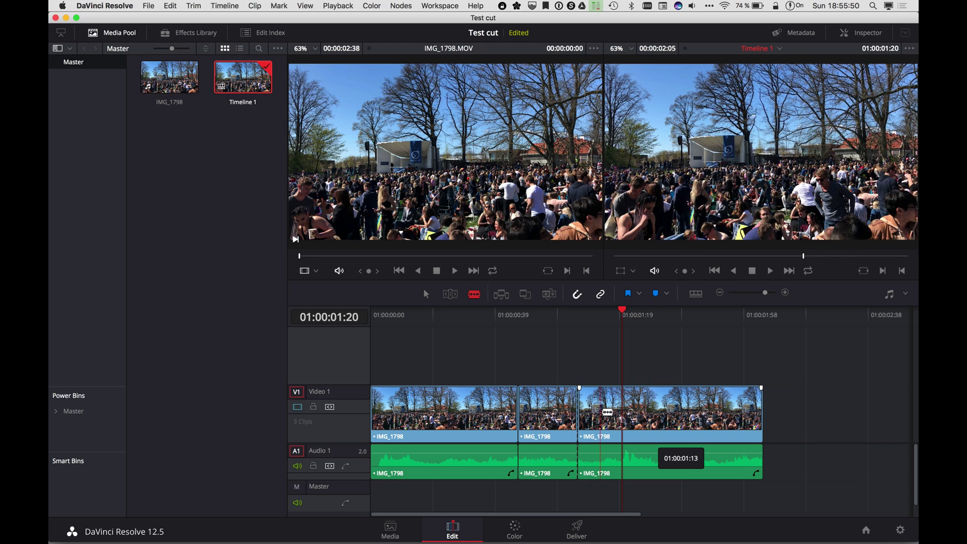
pyautogui.click(655, 412)
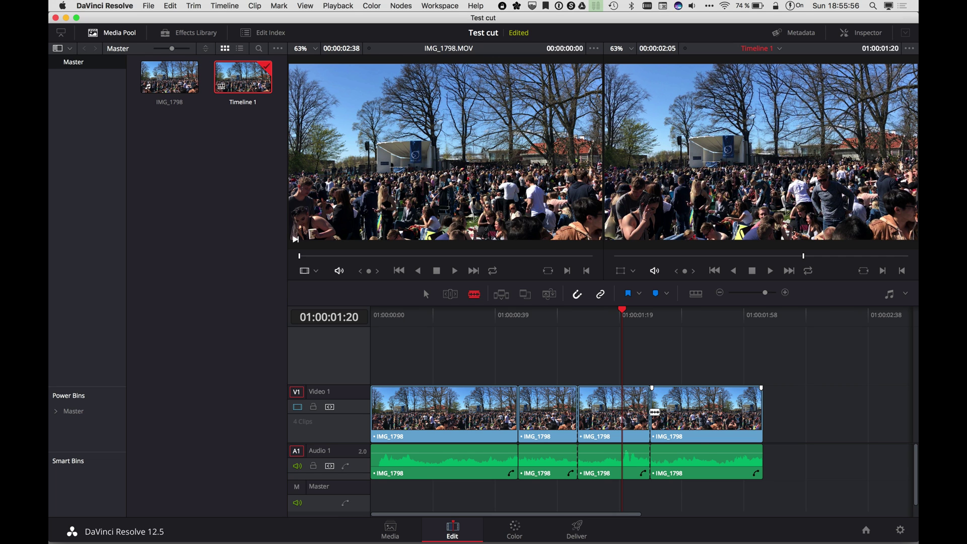
# Back in Selection mode, delete the third piece with its audio.
pyautogui.click(426, 295)
pyautogui.click(617, 469)
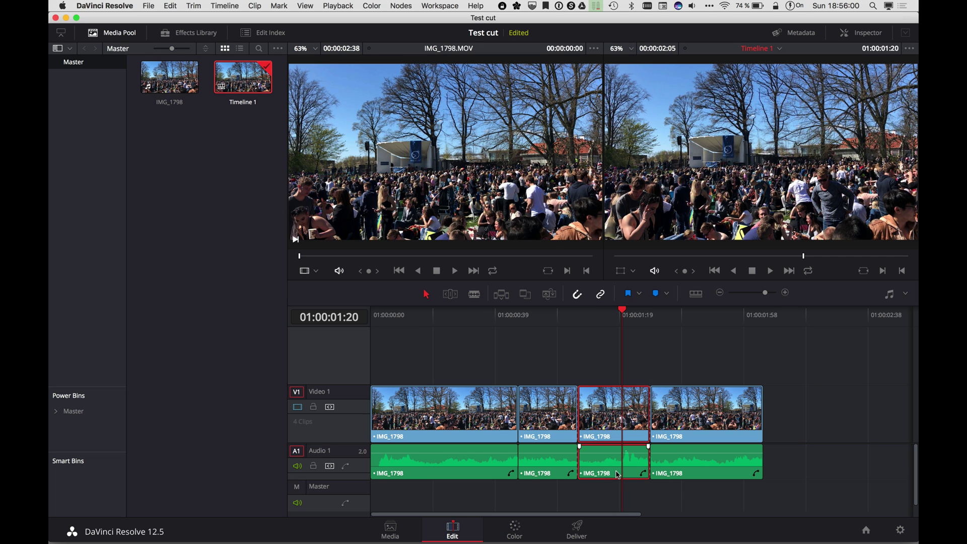
pyautogui.press('Delete')
pyautogui.click(685, 378)
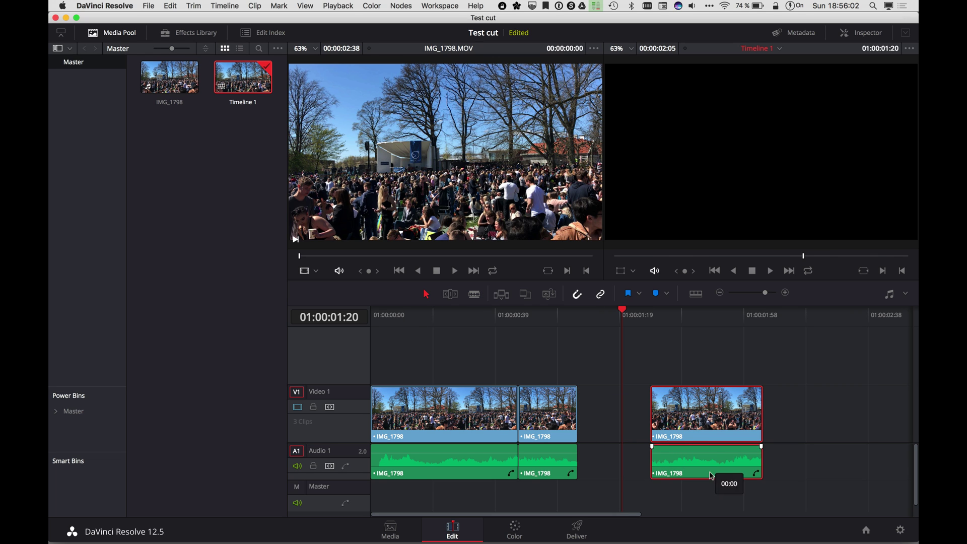